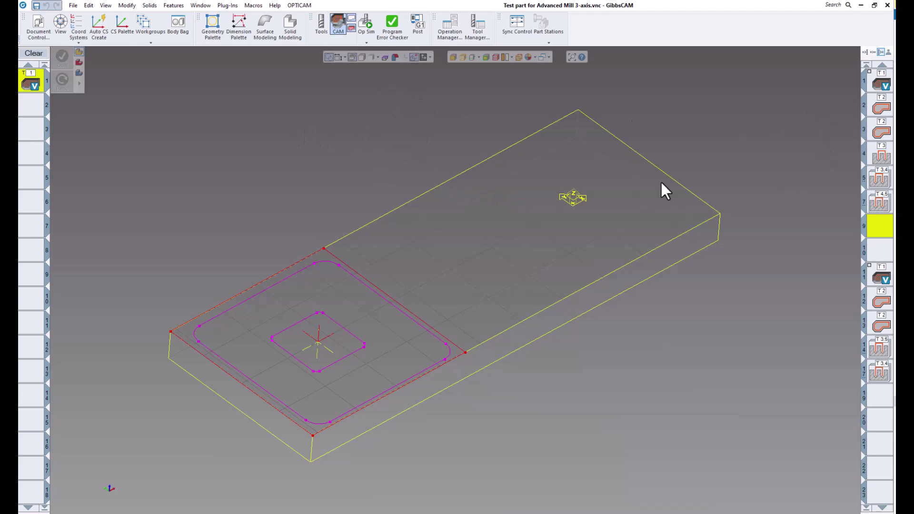
Display the tool list and switch between the G54 and G55 coordinate systems, leaving G54 under VISE 1 active
click(325, 24)
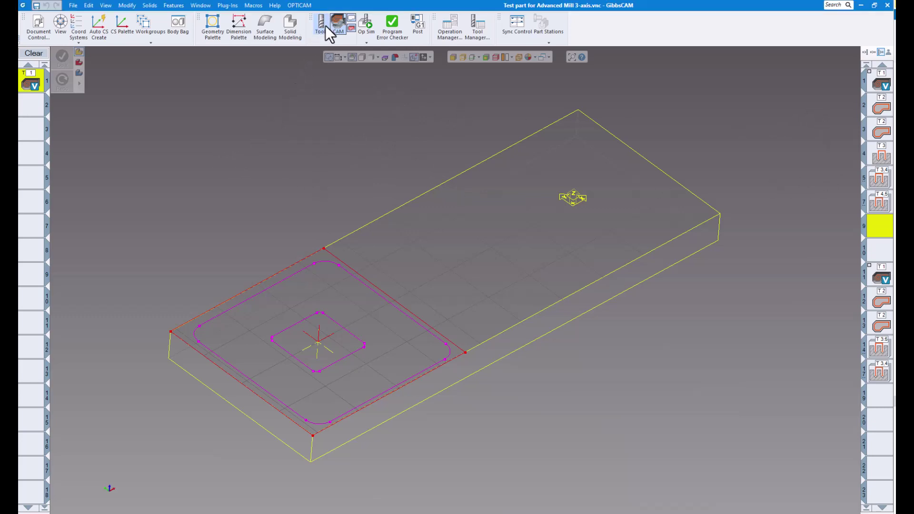
click(324, 27)
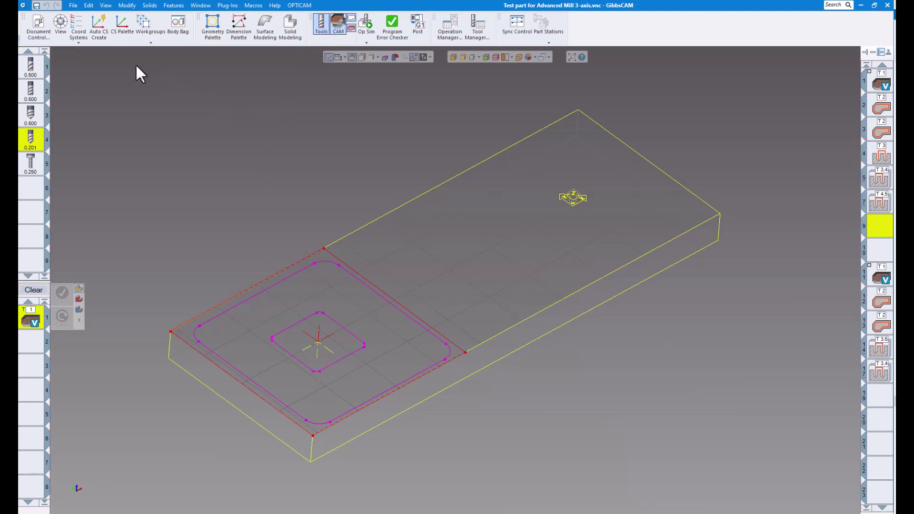
click(81, 25)
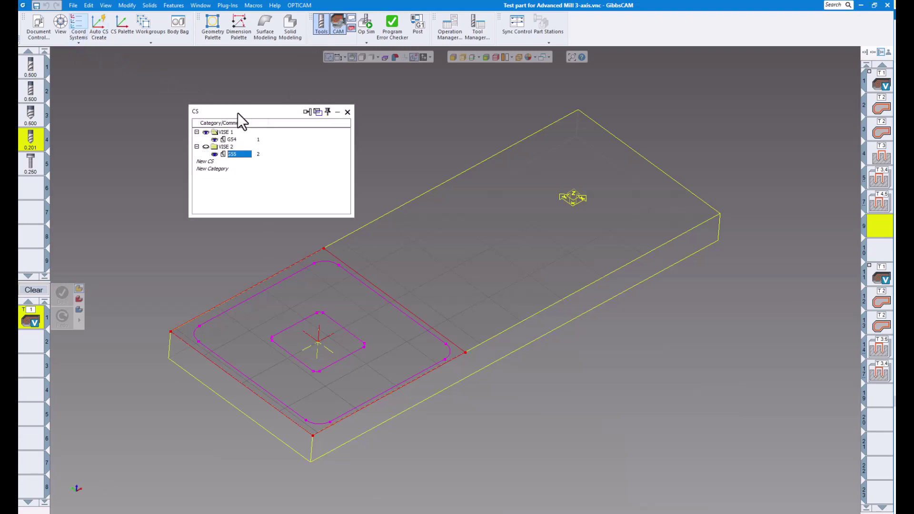
drag(239, 113, 208, 90)
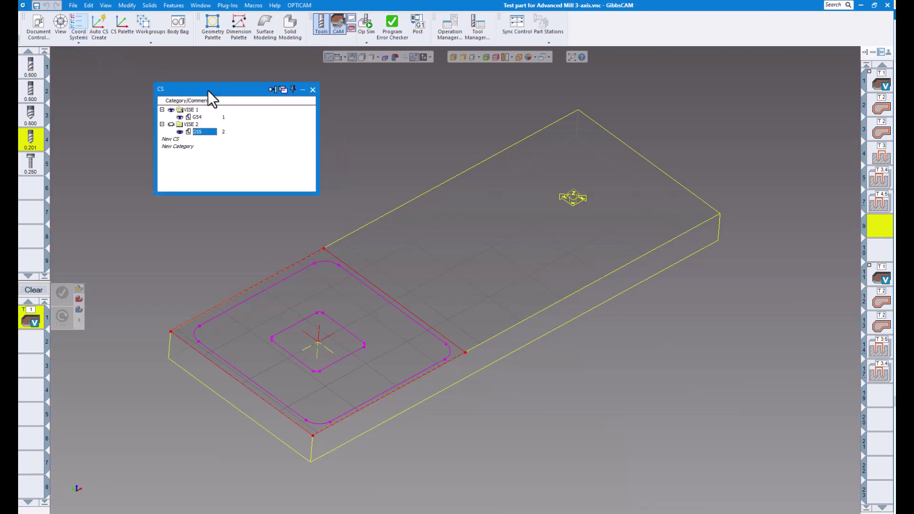
click(198, 116)
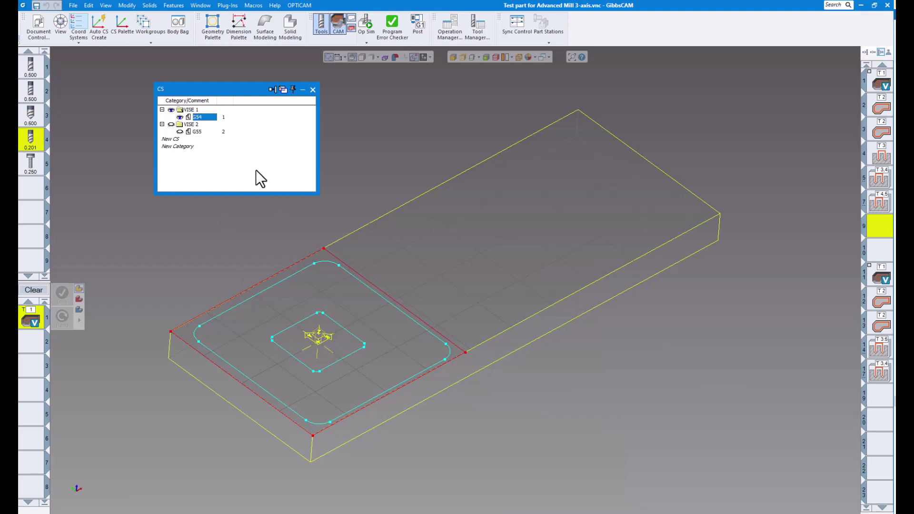
click(198, 131)
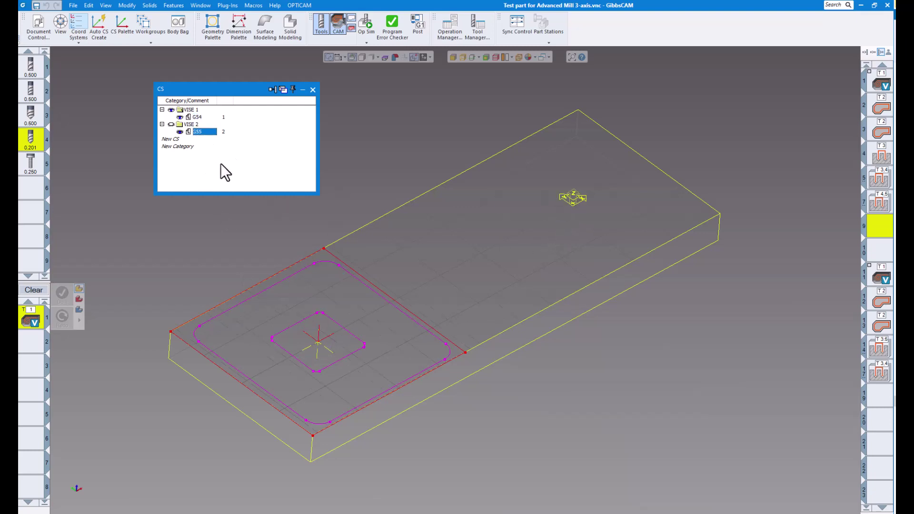
click(196, 117)
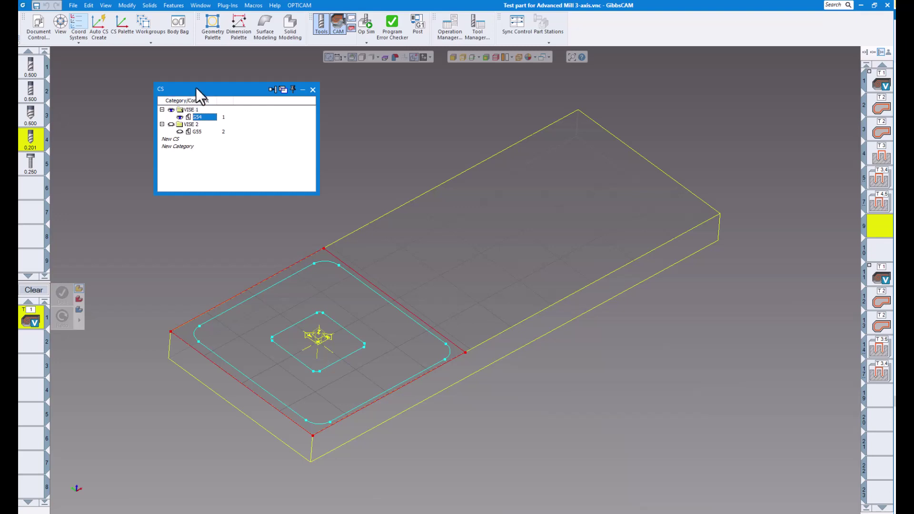
drag(182, 84, 138, 76)
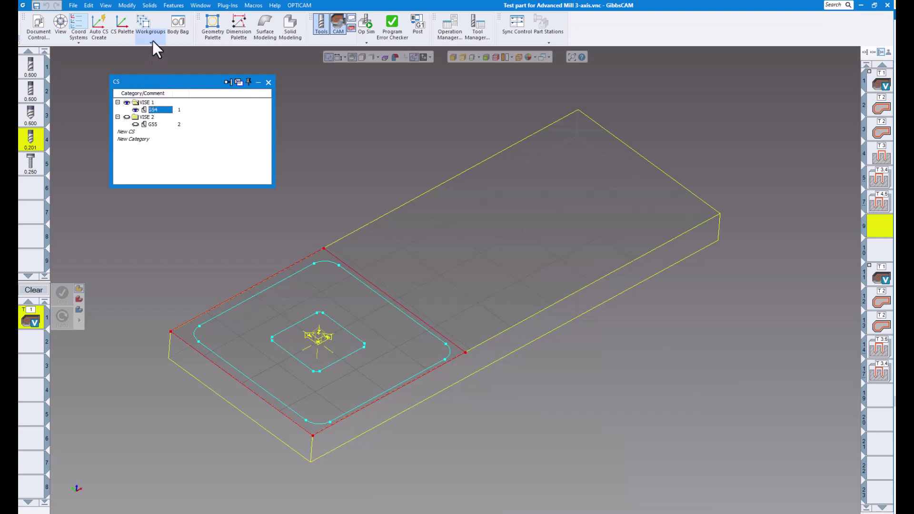
Review the MILLING GEOMETRY and HOLES workgroups of VISE 1 and VISE 2 one after another
click(147, 26)
drag(339, 84, 371, 90)
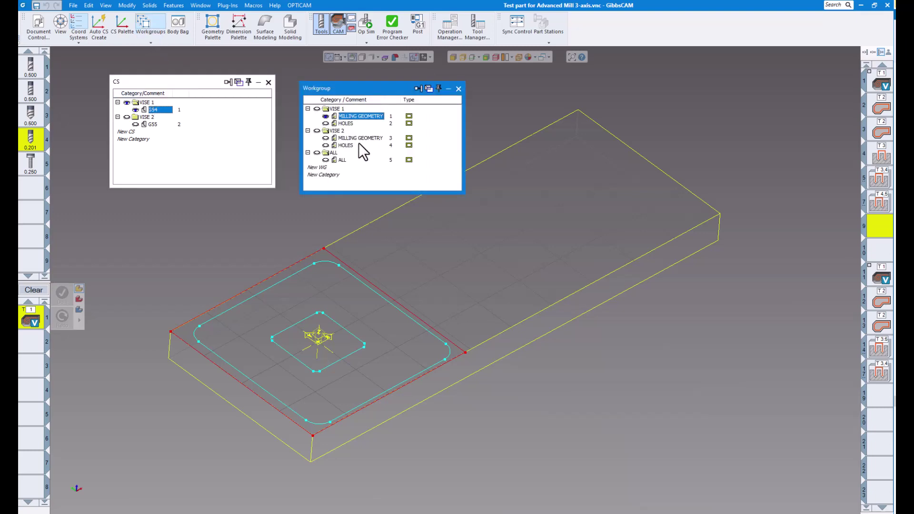
click(353, 116)
click(352, 125)
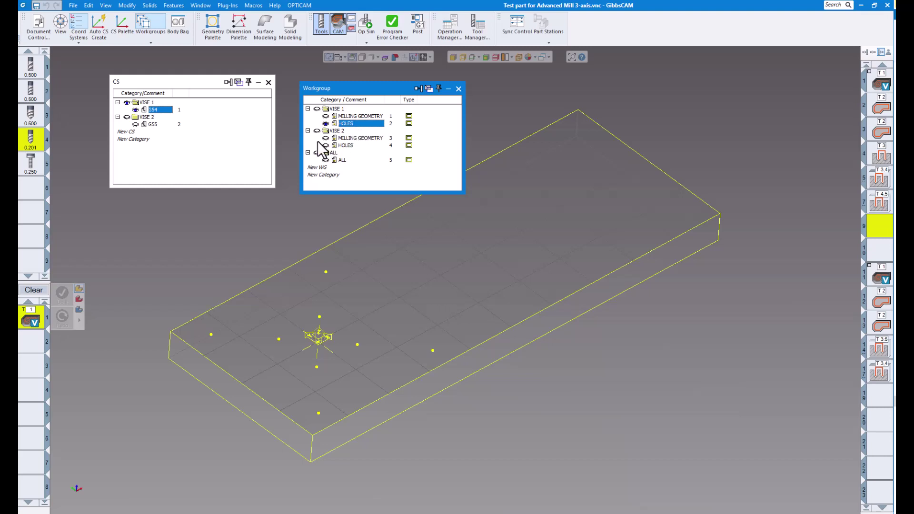
click(356, 138)
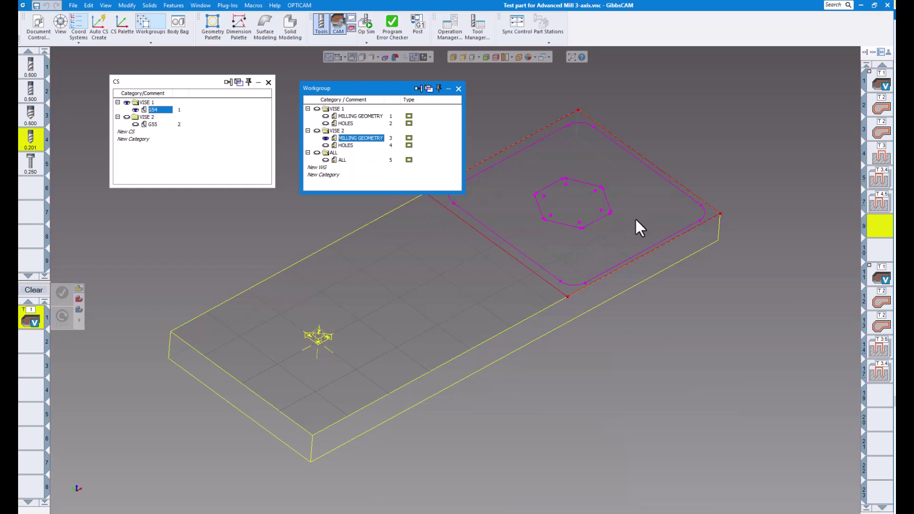
click(352, 151)
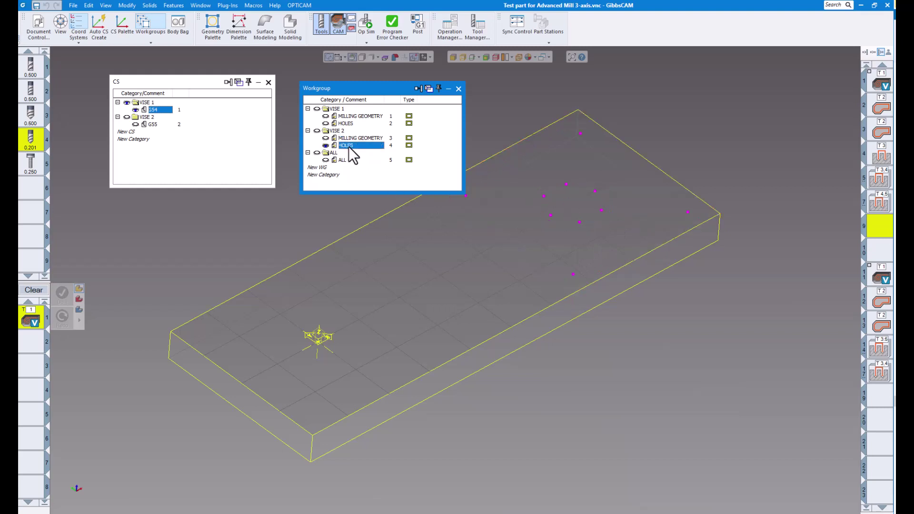
click(359, 138)
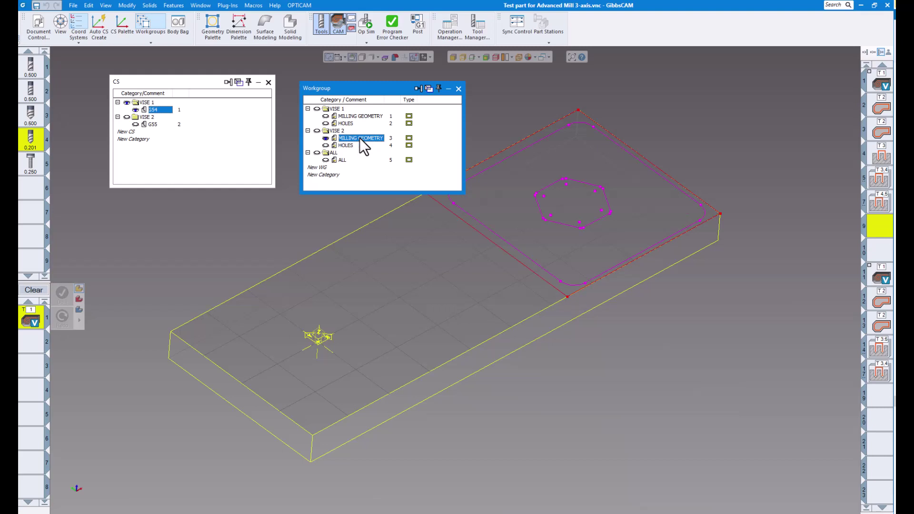
Activate the ALL workgroup to show both parts' geometry, and close the workgroup and coordinate system lists
click(347, 161)
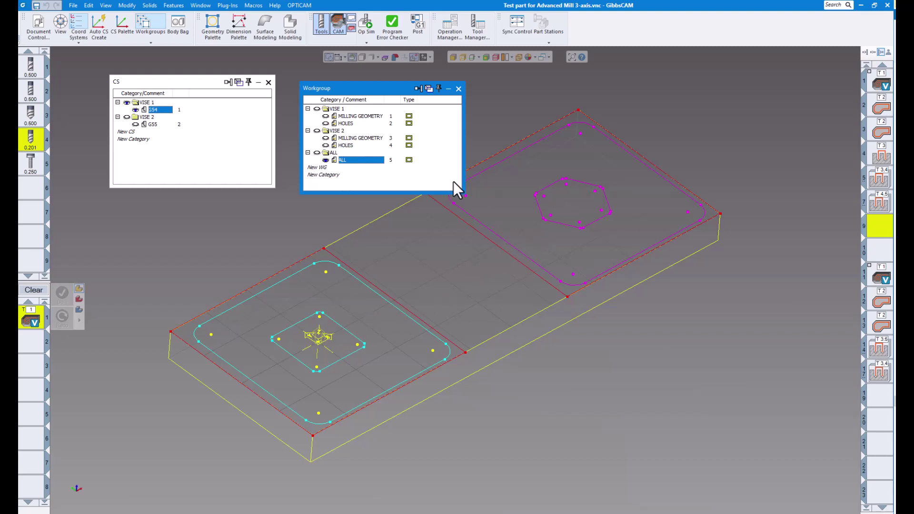
drag(361, 81, 351, 72)
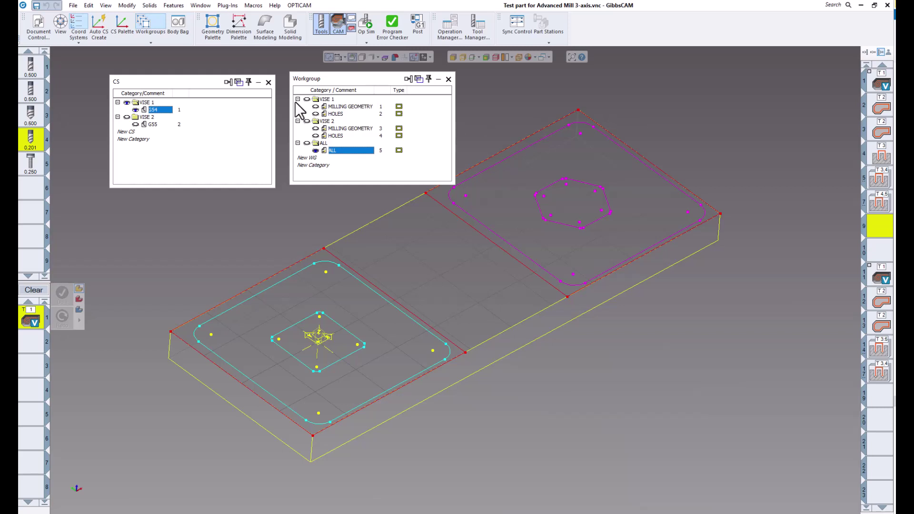
click(269, 82)
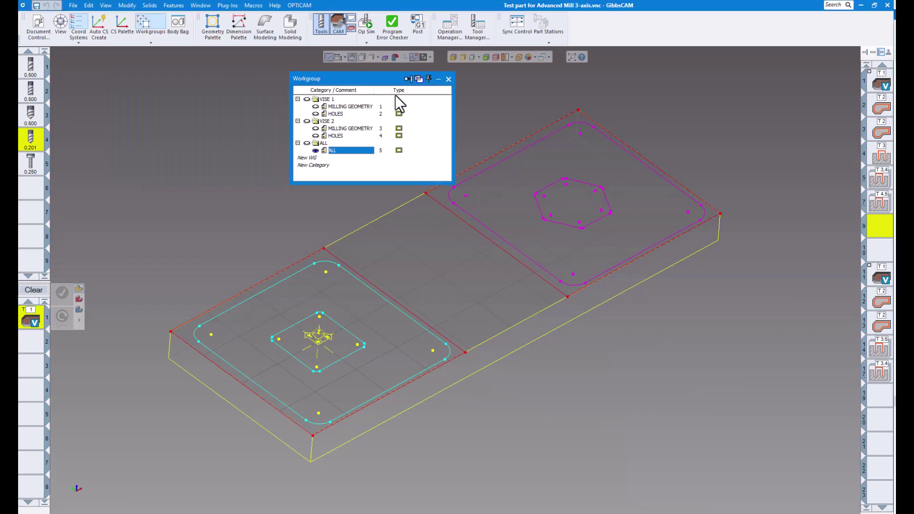
click(448, 81)
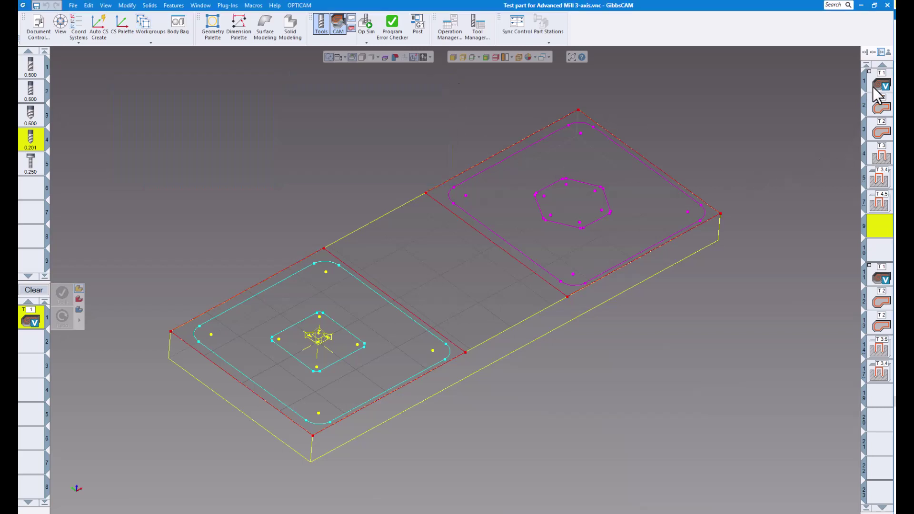
Open the Operation Manager and compare its operation list modes, ending in the compressed list mode
right_click(882, 133)
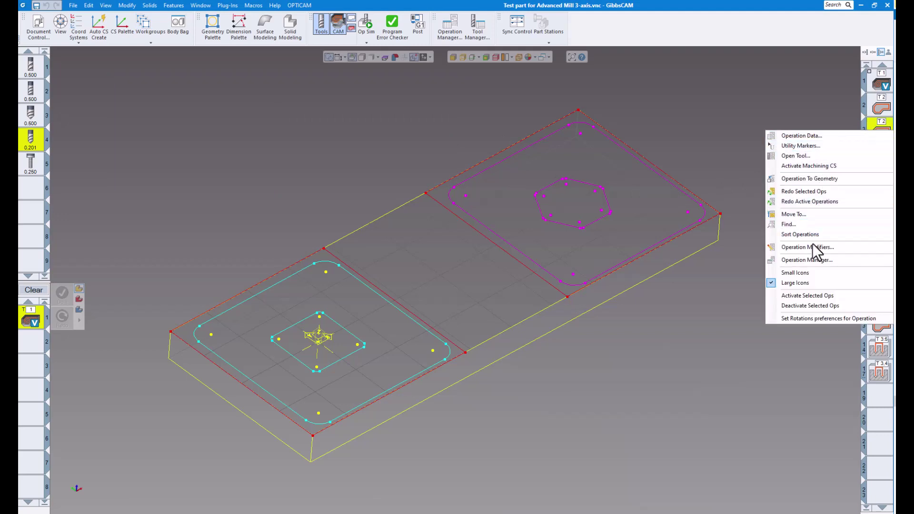
click(802, 260)
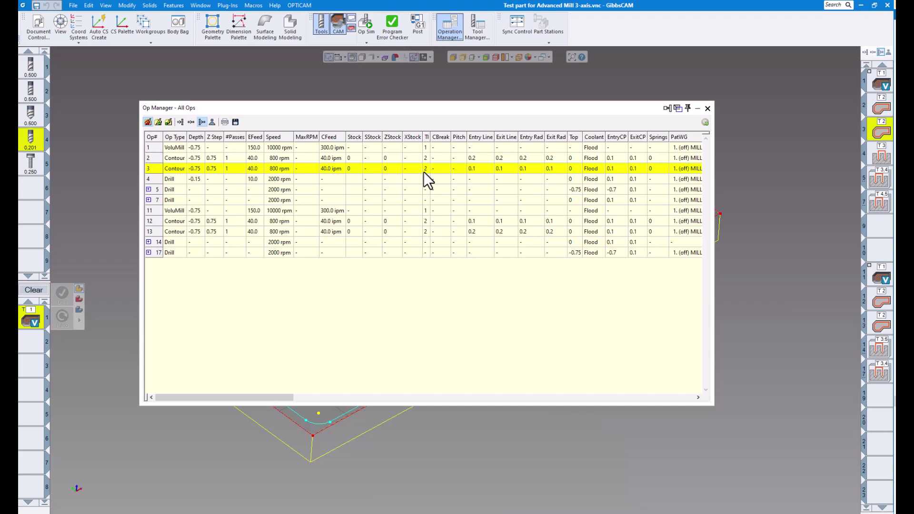
drag(367, 111, 396, 112)
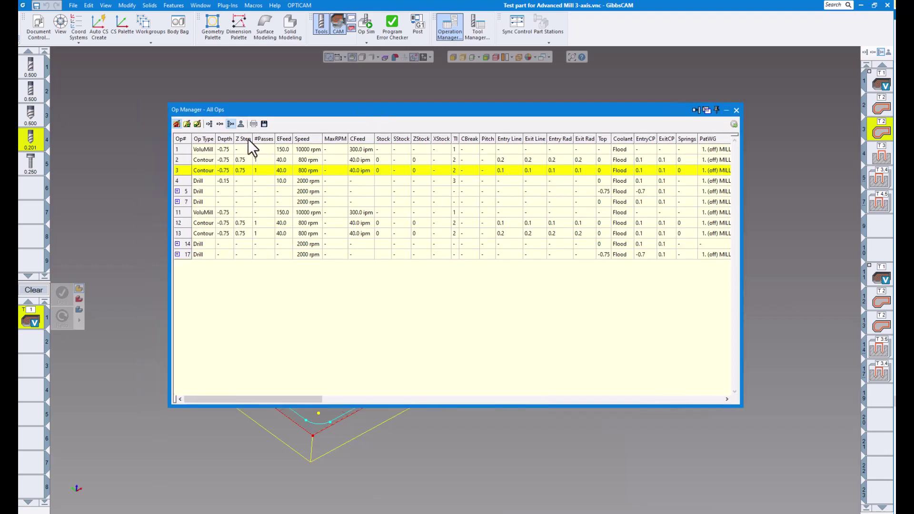
click(210, 124)
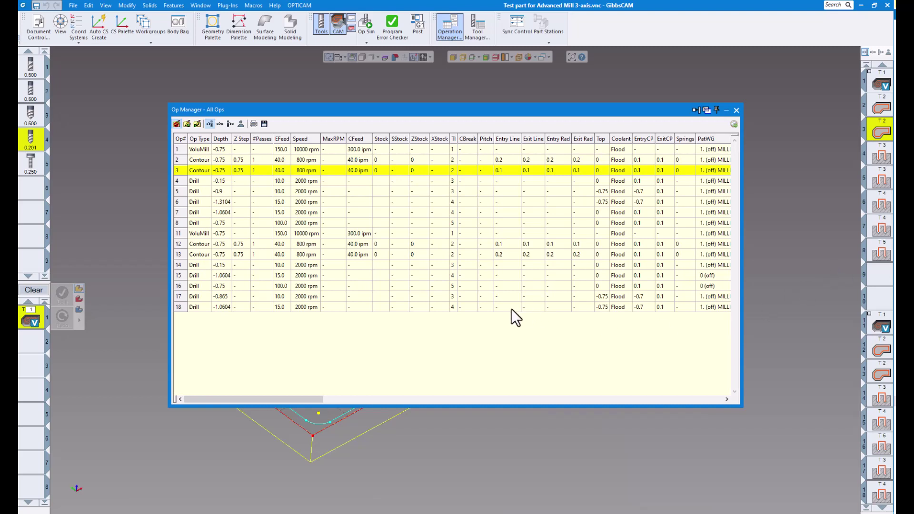
click(221, 124)
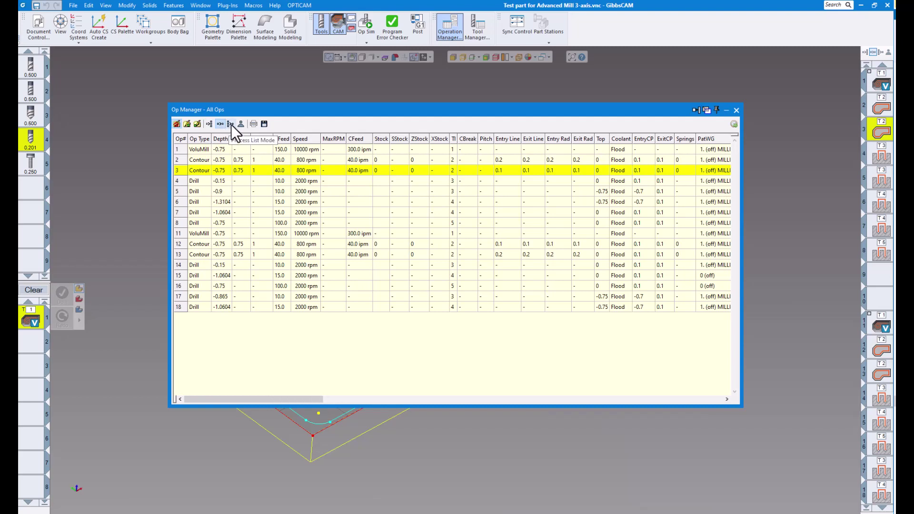
click(230, 124)
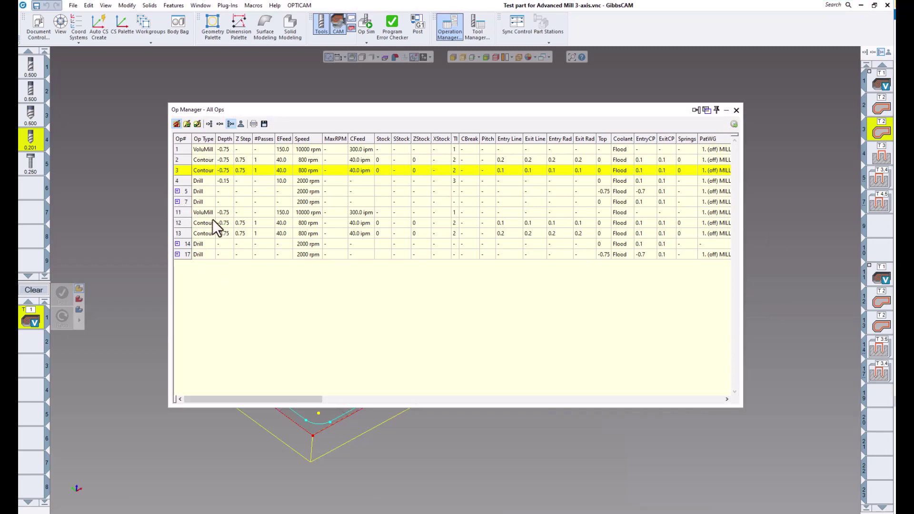
Expand the grouped drill operations 5, 7, 14 and 17 to examine their sub-operations, and close the Operation Manager
click(177, 191)
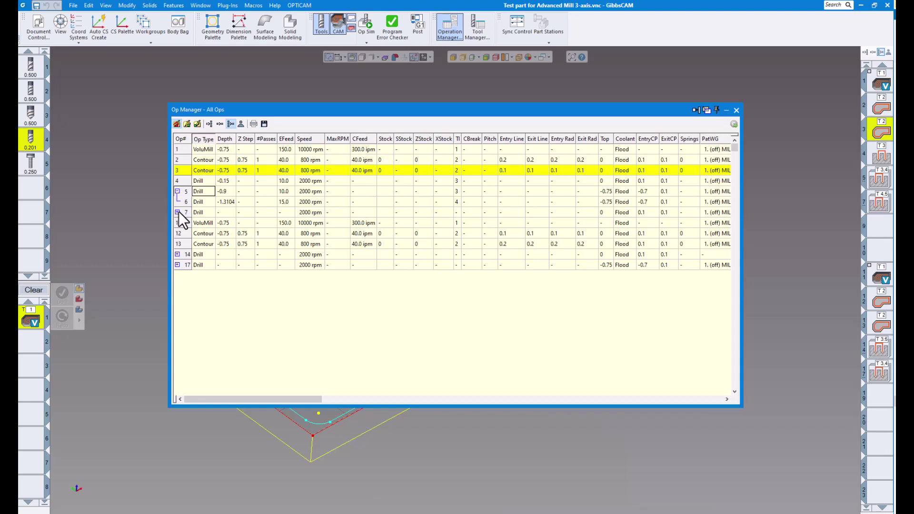
click(178, 213)
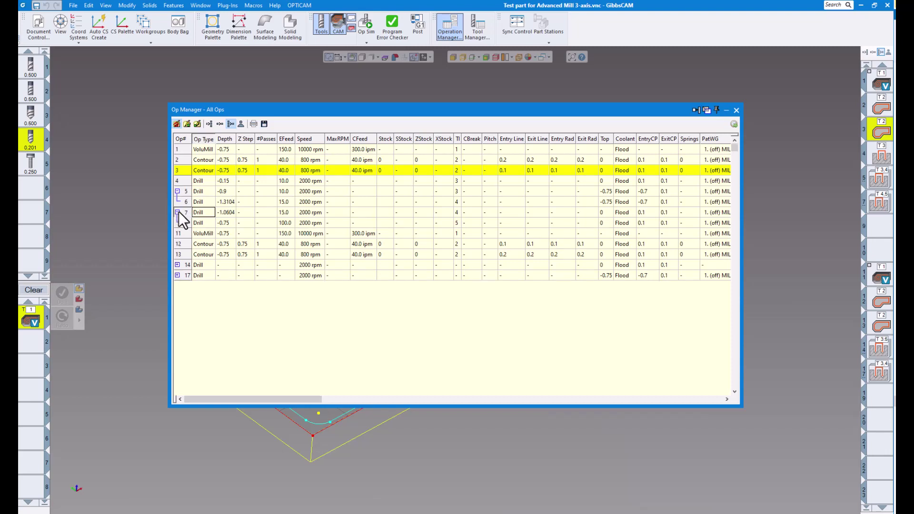
click(178, 265)
click(178, 296)
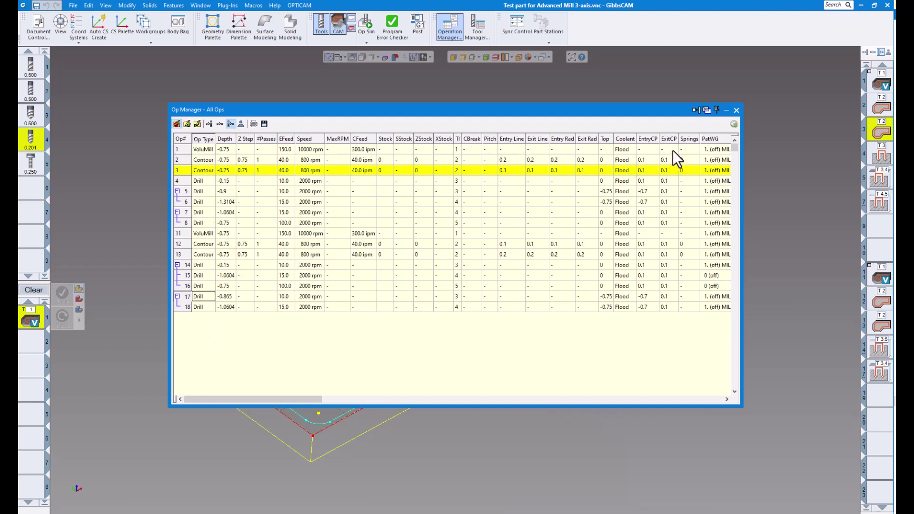
click(736, 110)
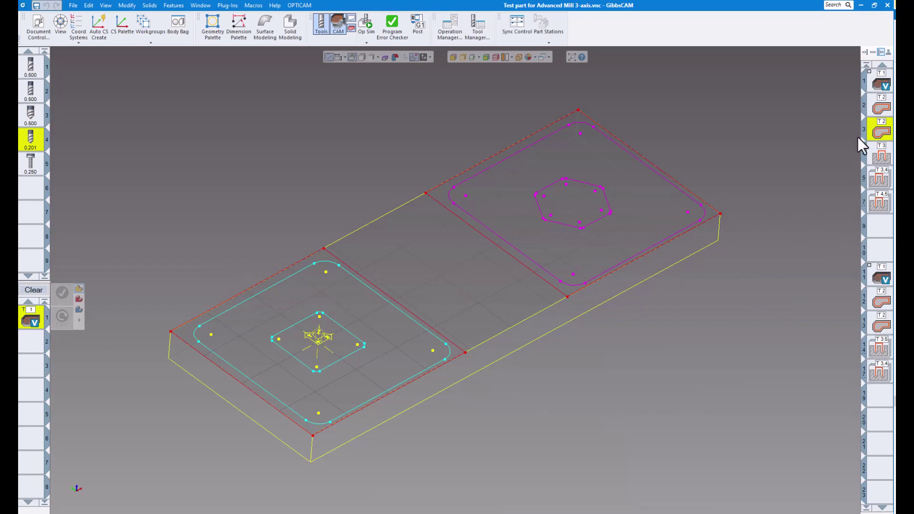
Deactivate operations 1 through 7 in the operation list
click(882, 88)
shift+click(882, 207)
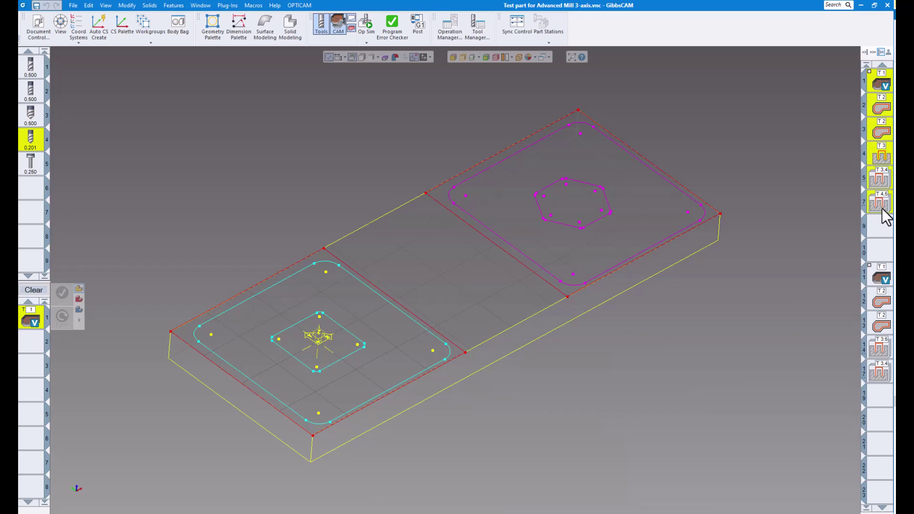
right_click(878, 108)
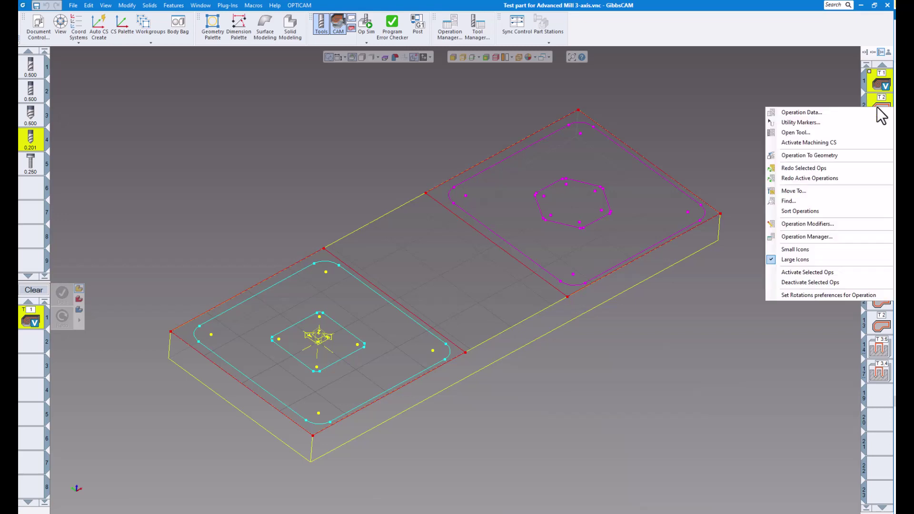
click(799, 283)
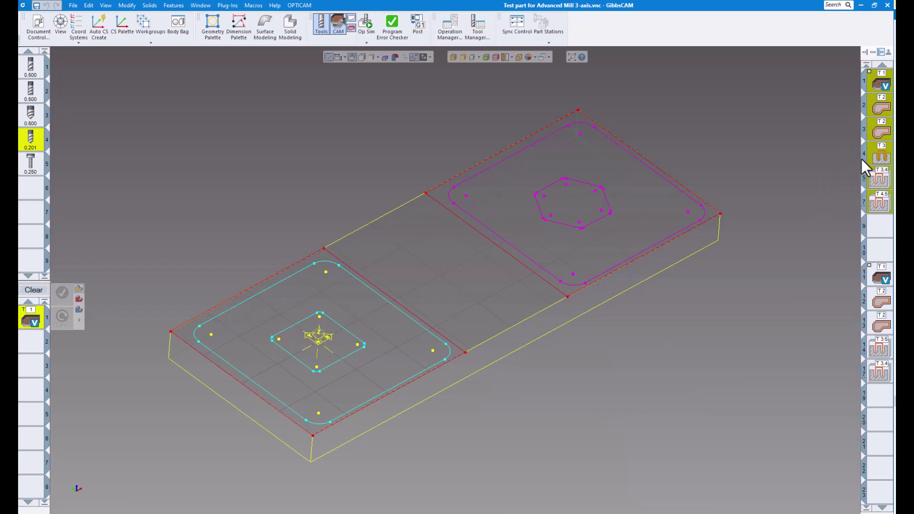
Simulate the active operations in Op Sim at an increased playback speed, and close the simulation when it finishes
click(367, 26)
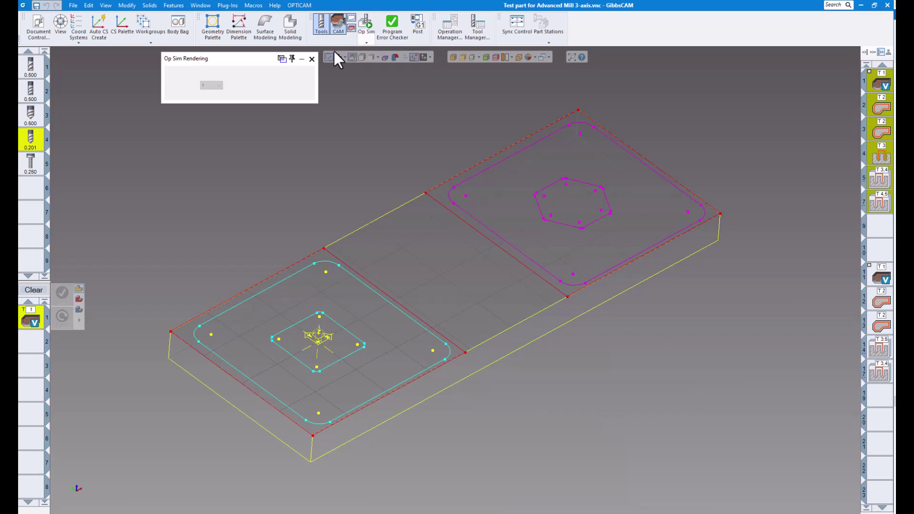
drag(285, 68, 315, 104)
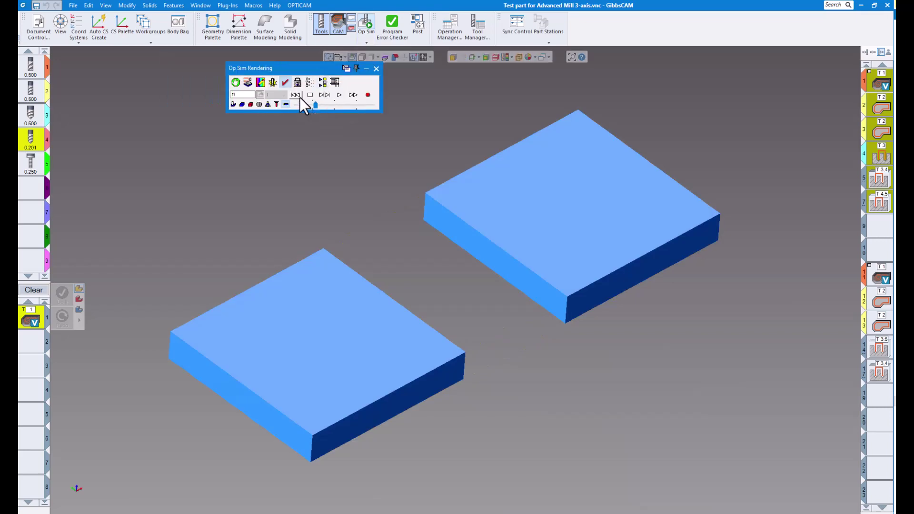
click(338, 95)
click(332, 104)
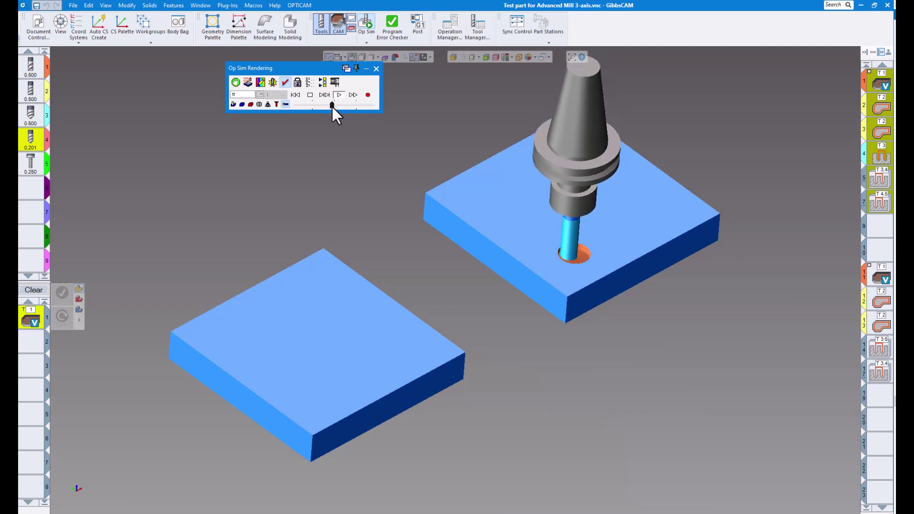
drag(336, 107, 341, 105)
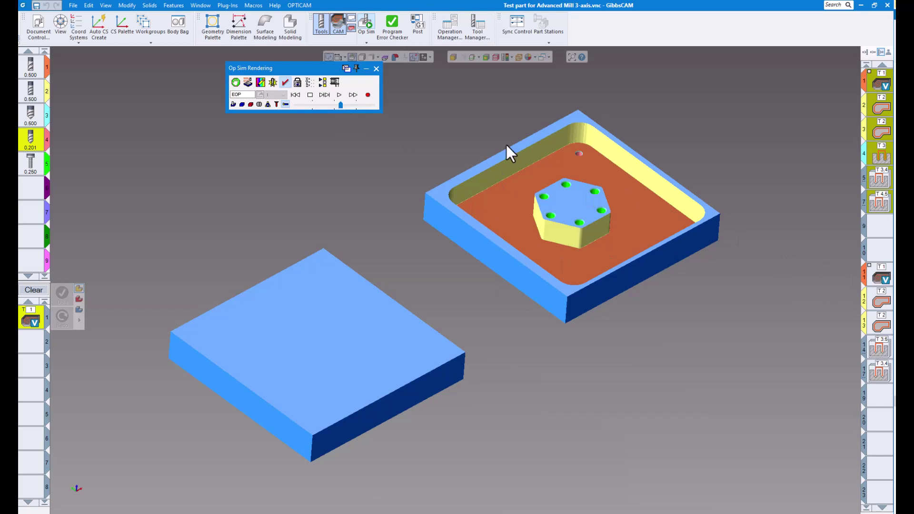
click(376, 68)
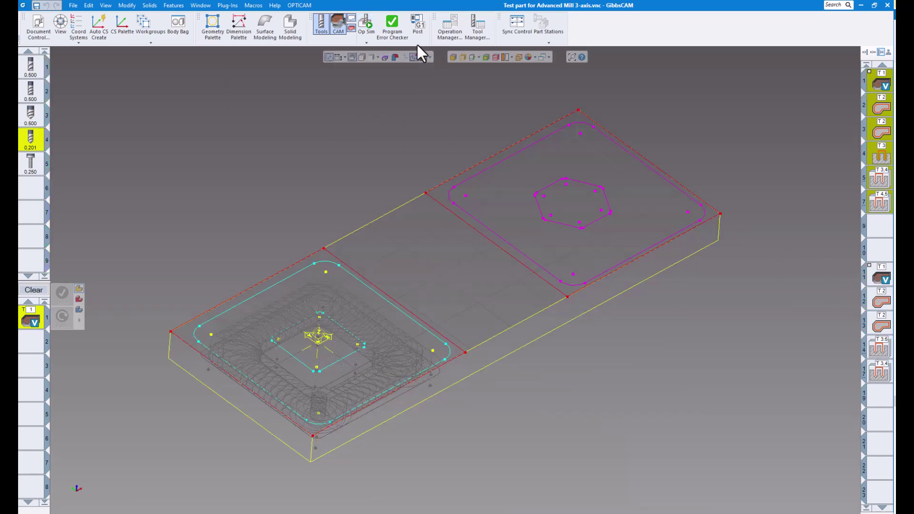
Post-process the active operations with the Fanuc 30iMB C001.220c post to the output file v2023 3.NCF
click(418, 24)
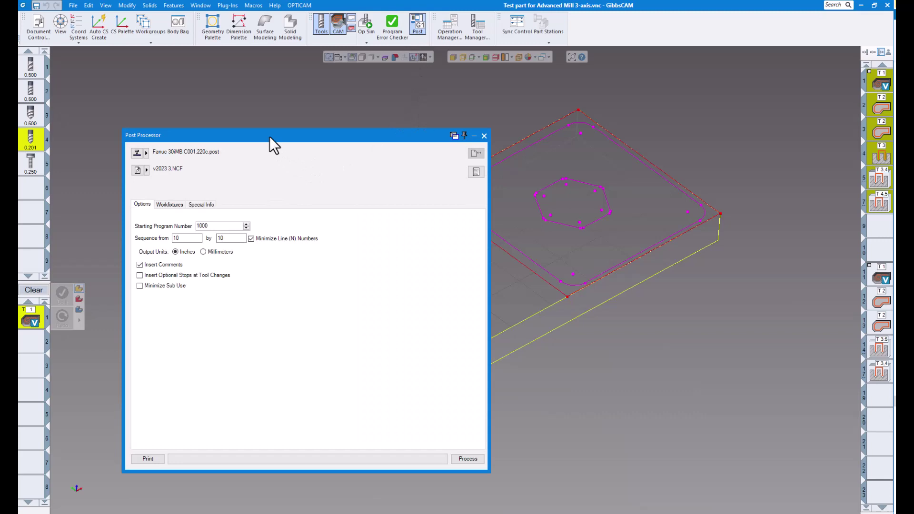
drag(270, 136, 226, 88)
click(425, 411)
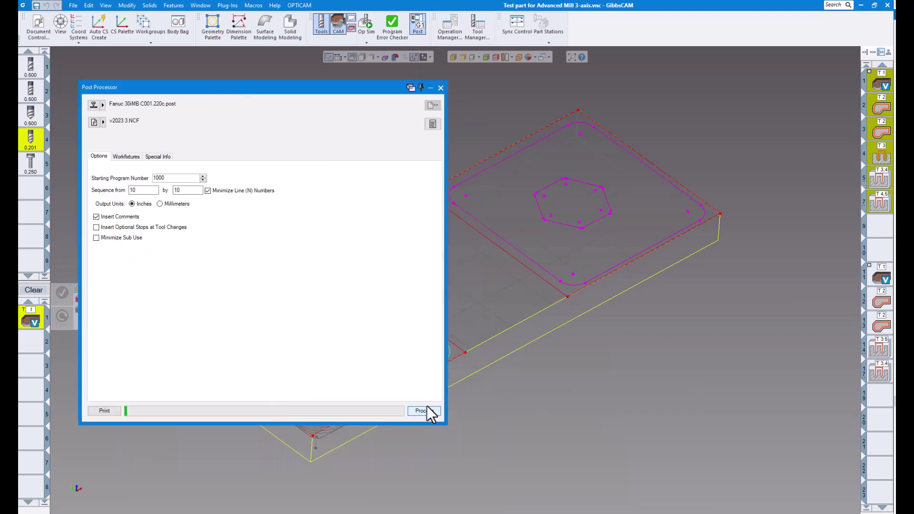
Review the start of the posted G-code, and close the G-Code Editor and the Post Processor
scroll(381, 315, down, 7)
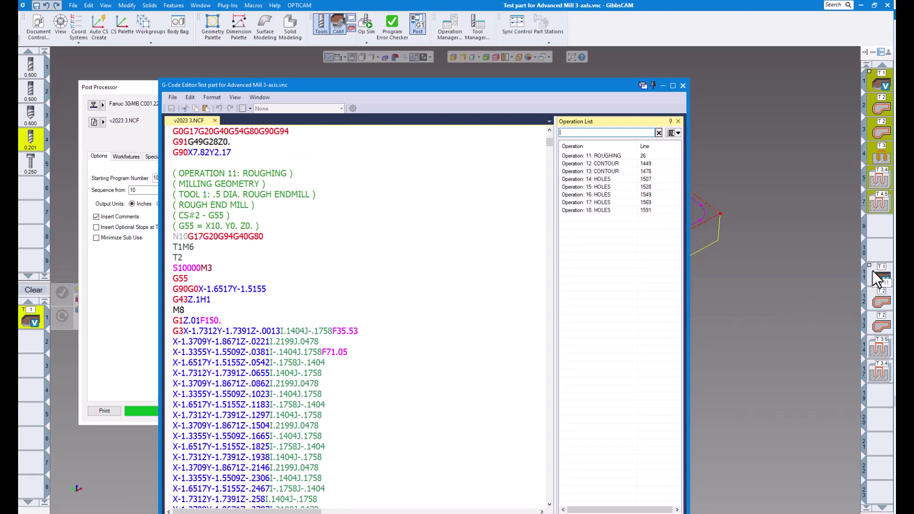
scroll(305, 266, down, 2)
scroll(276, 274, up, 2)
click(684, 86)
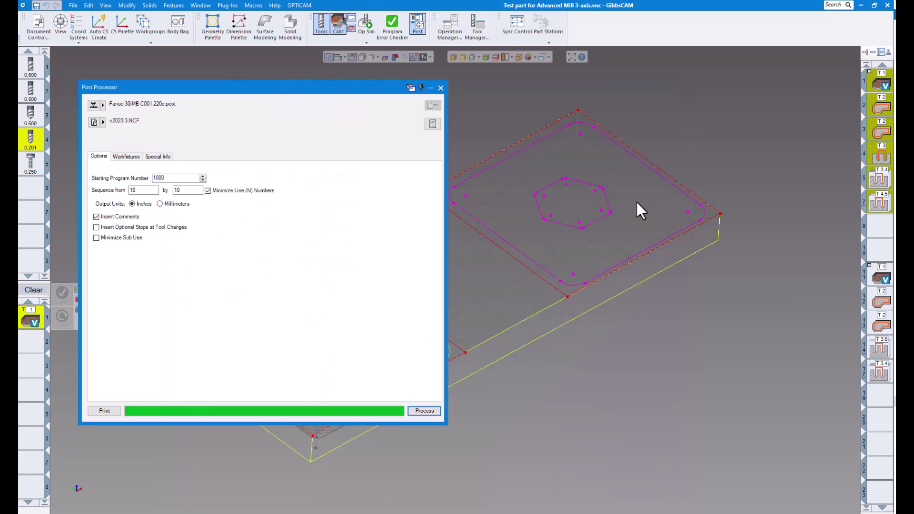
click(440, 88)
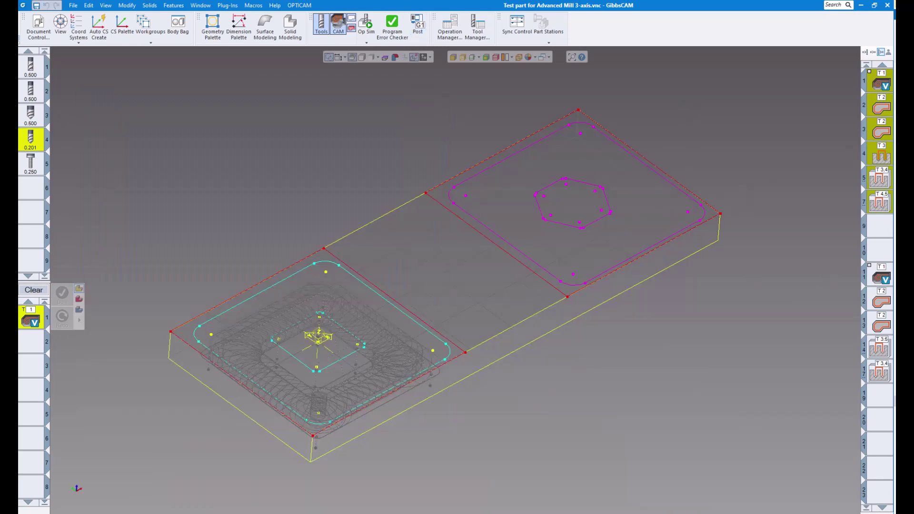
Reactivate the selected operations 1 through 7 in the operation list
right_click(879, 198)
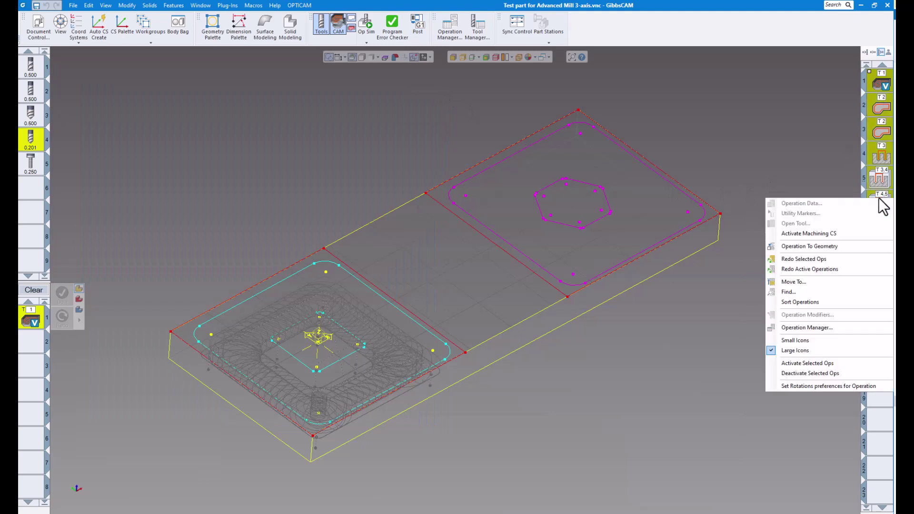
click(796, 363)
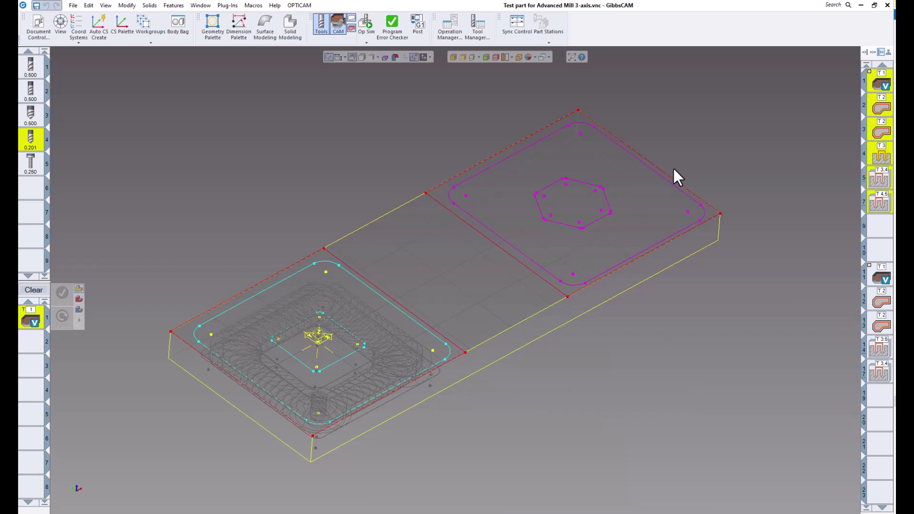
Open the Post Processor's workfixture settings and compare the assignments by operation, by WFO and by CS
click(419, 24)
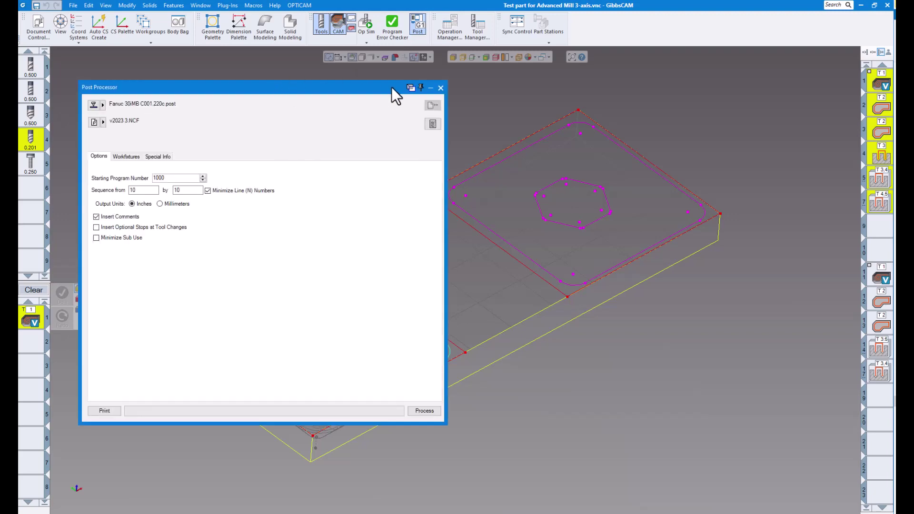
drag(391, 86, 510, 85)
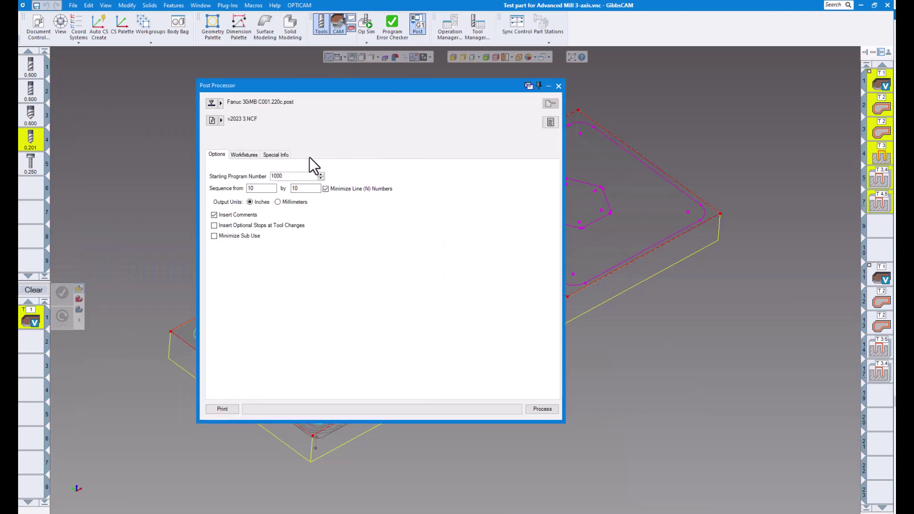
click(249, 153)
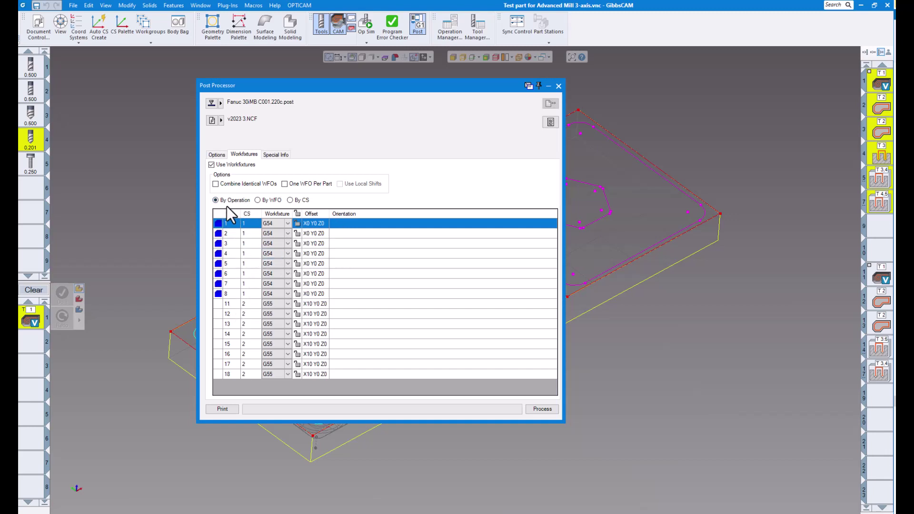
click(258, 201)
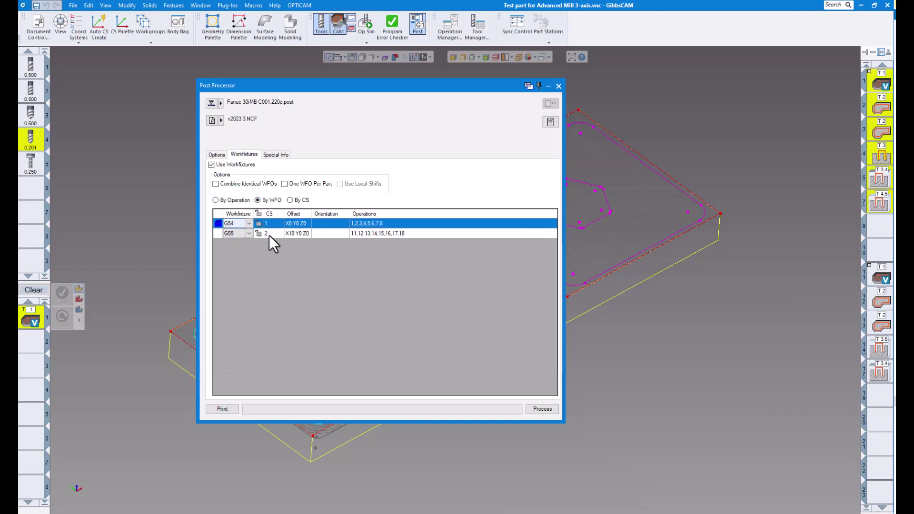
click(290, 200)
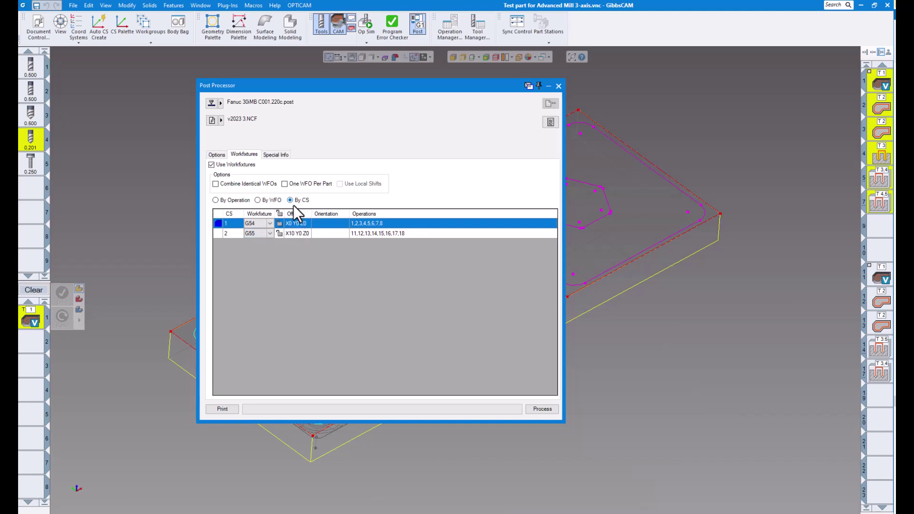
Switch the workfixture of coordinate system 2 to G56 and back to G55, and close the Post Processor
click(270, 224)
click(321, 281)
click(270, 234)
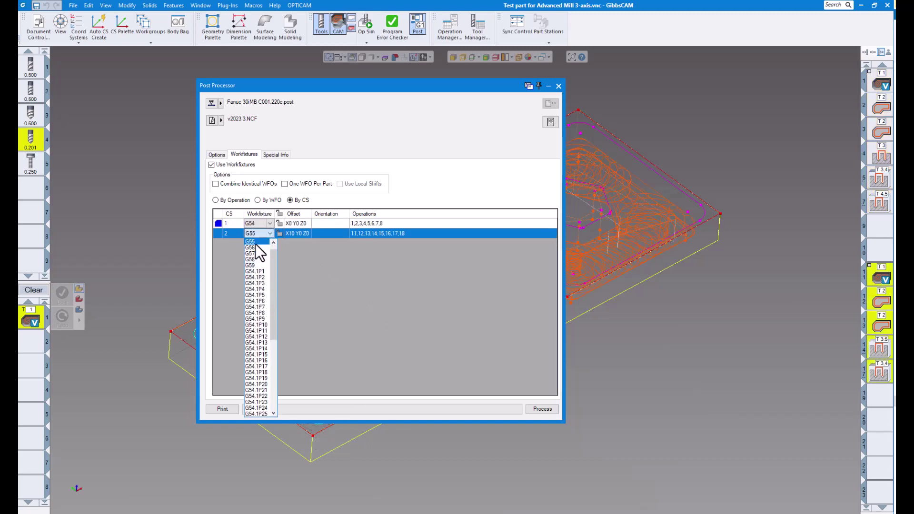
click(255, 248)
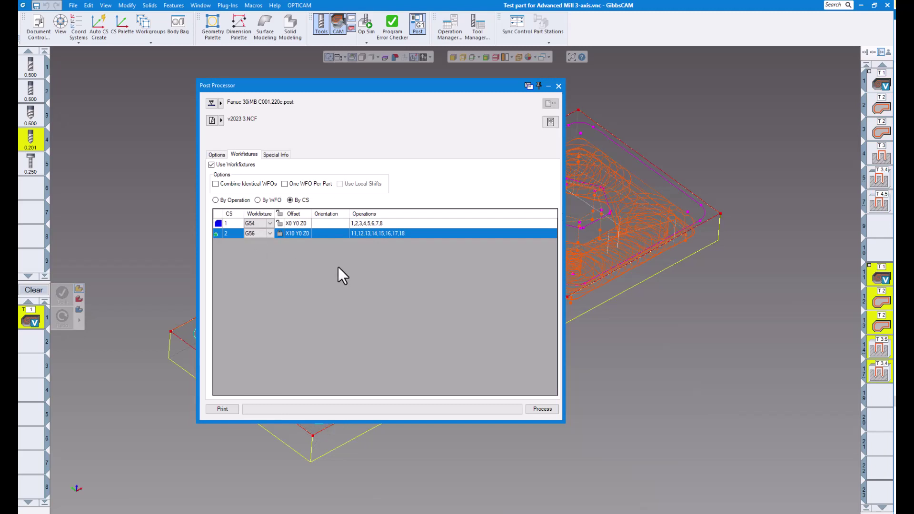
click(270, 234)
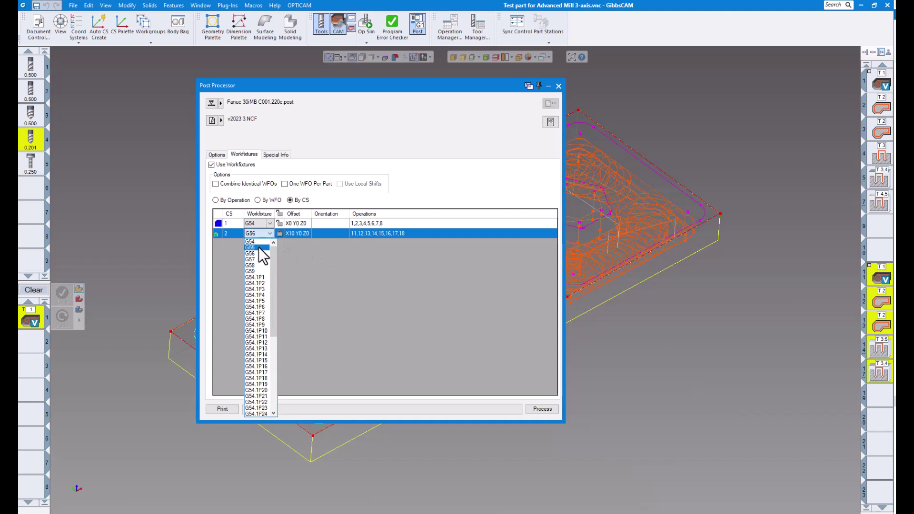
click(257, 247)
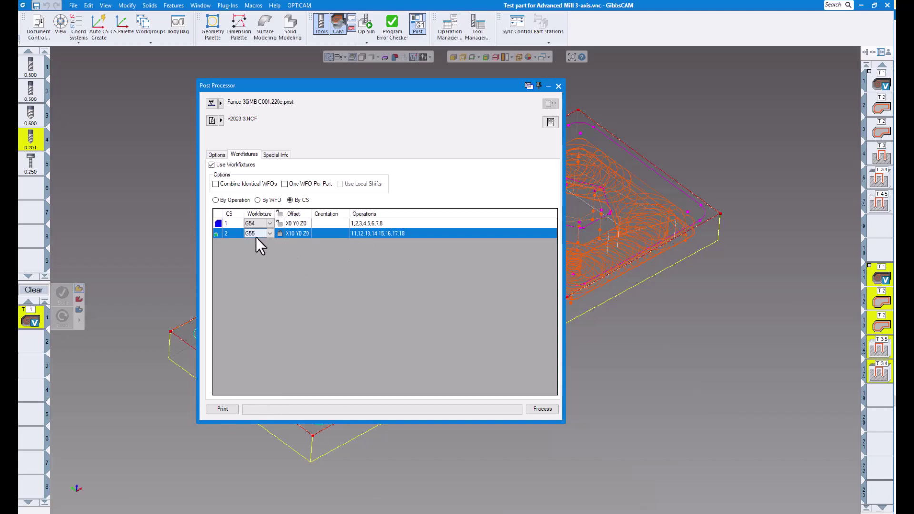
click(559, 85)
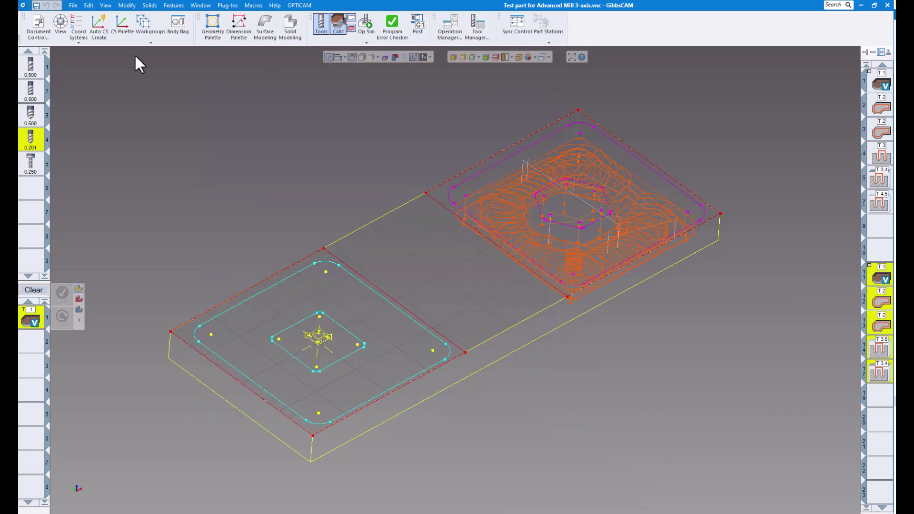
Make the G55 coordinate system under VISE 2 the current one and close the coordinate system list
click(79, 24)
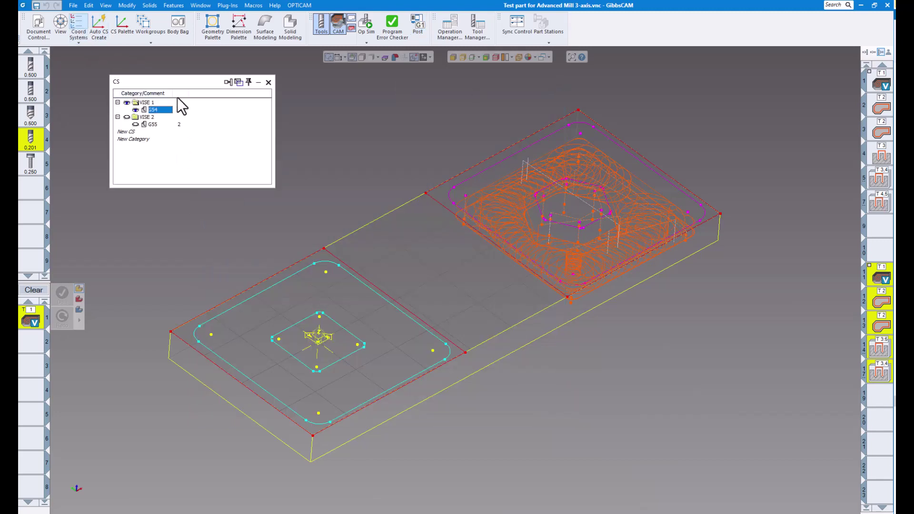
drag(173, 84, 214, 101)
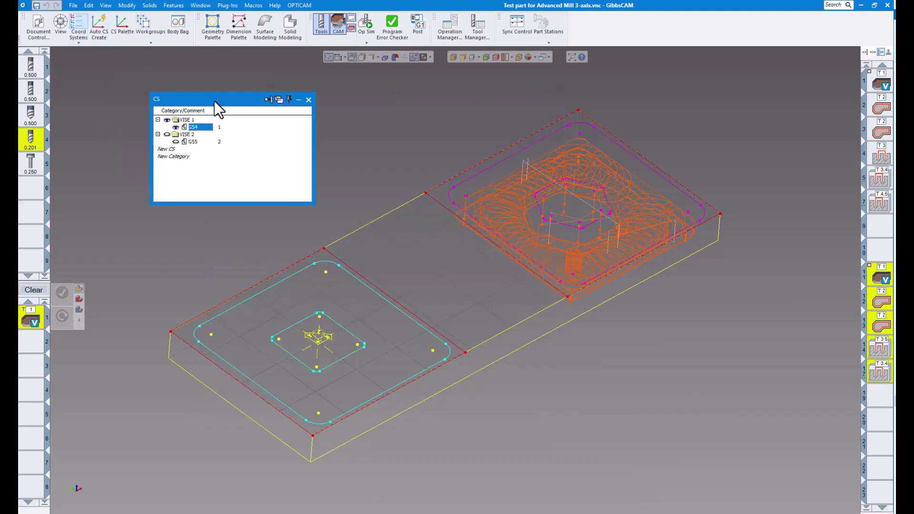
click(196, 142)
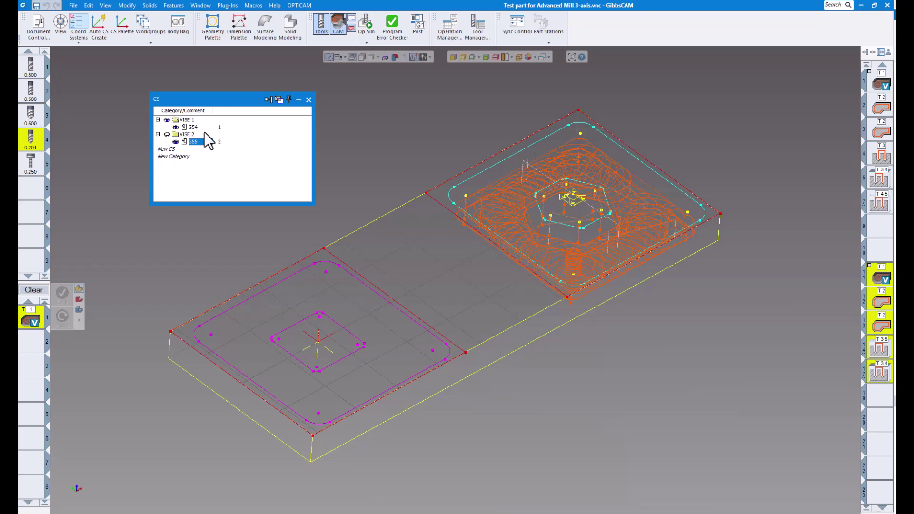
click(308, 100)
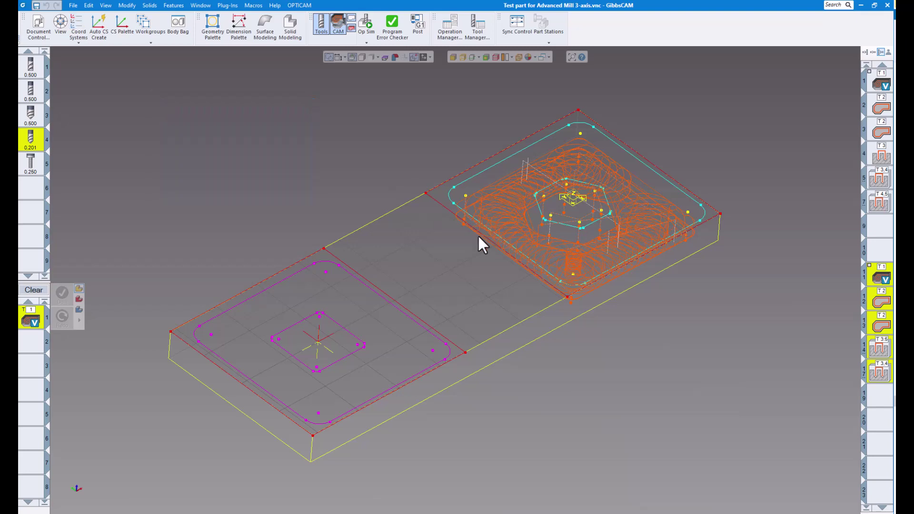